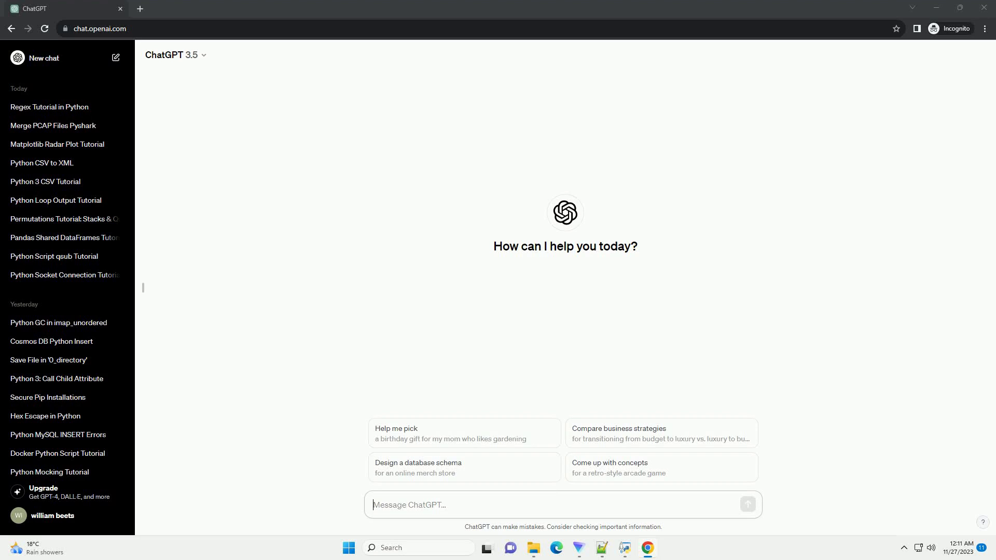
Send the request for a Python type hints tutorial on decorated functions and generators
{"action": "key", "text": "Return"}
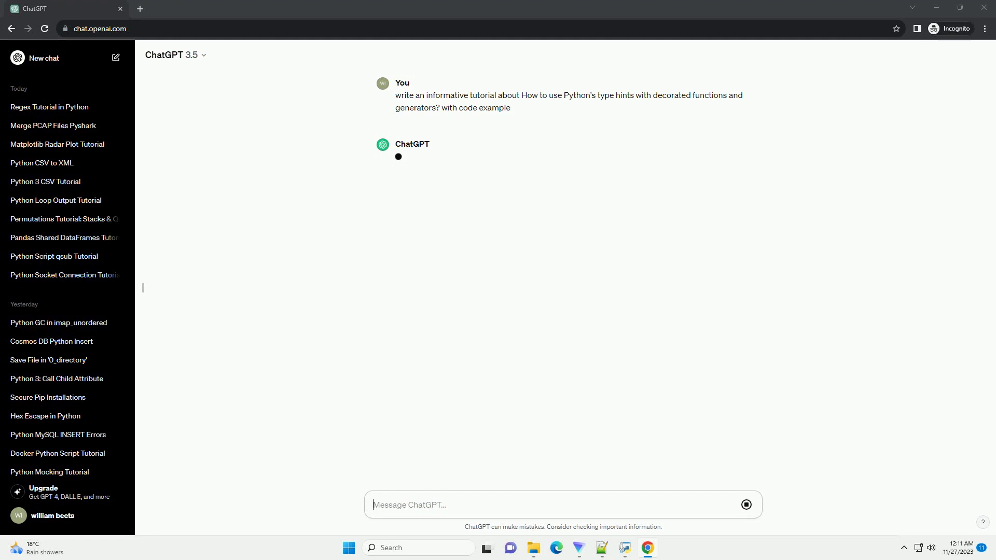